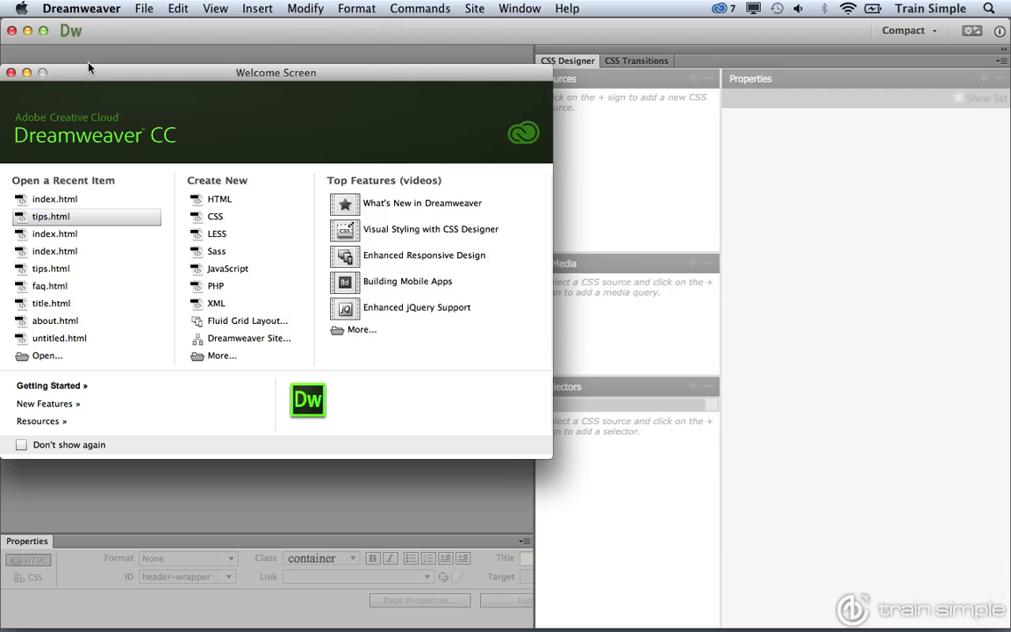
Step: Narrow the CSS Designer panel dock and open tips.html from the ch03 folder of the Photography site
left_click_drag(533, 56, 782, 67)
left_click_drag(405, 67, 472, 91)
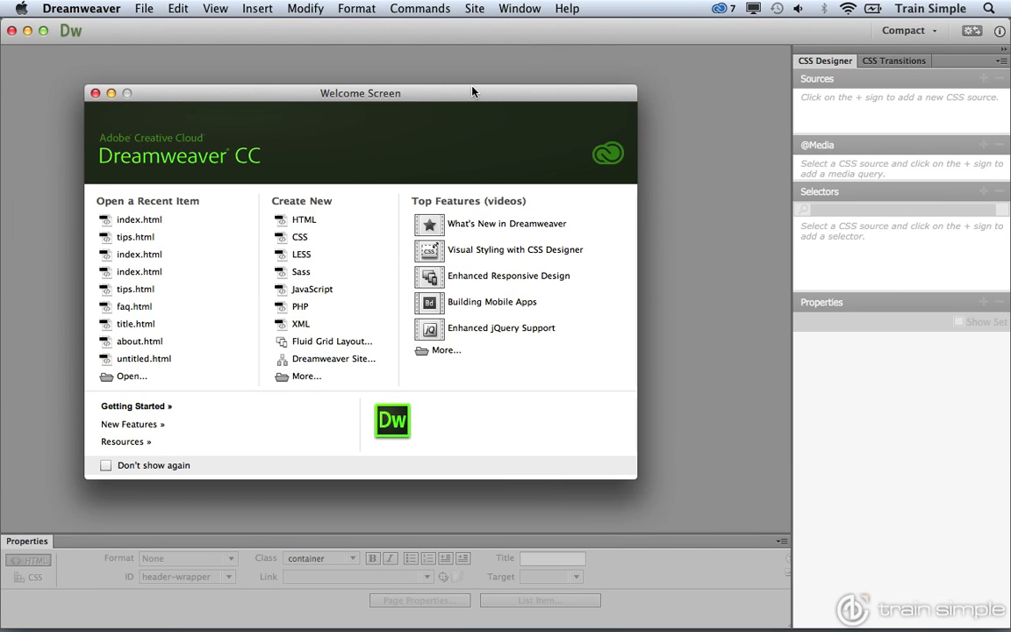
left_click(520, 8)
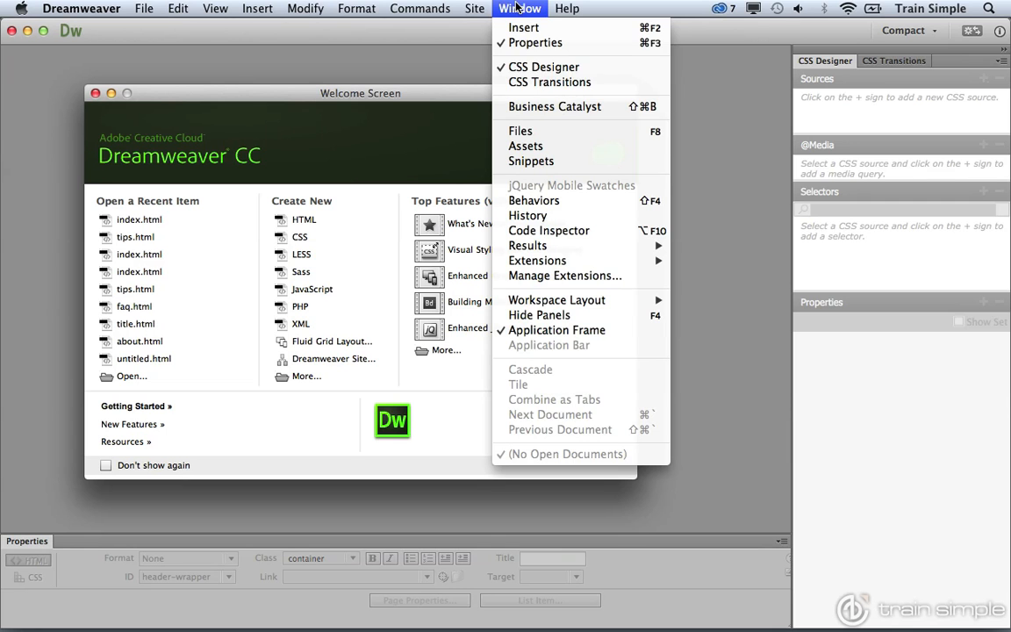
left_click(524, 132)
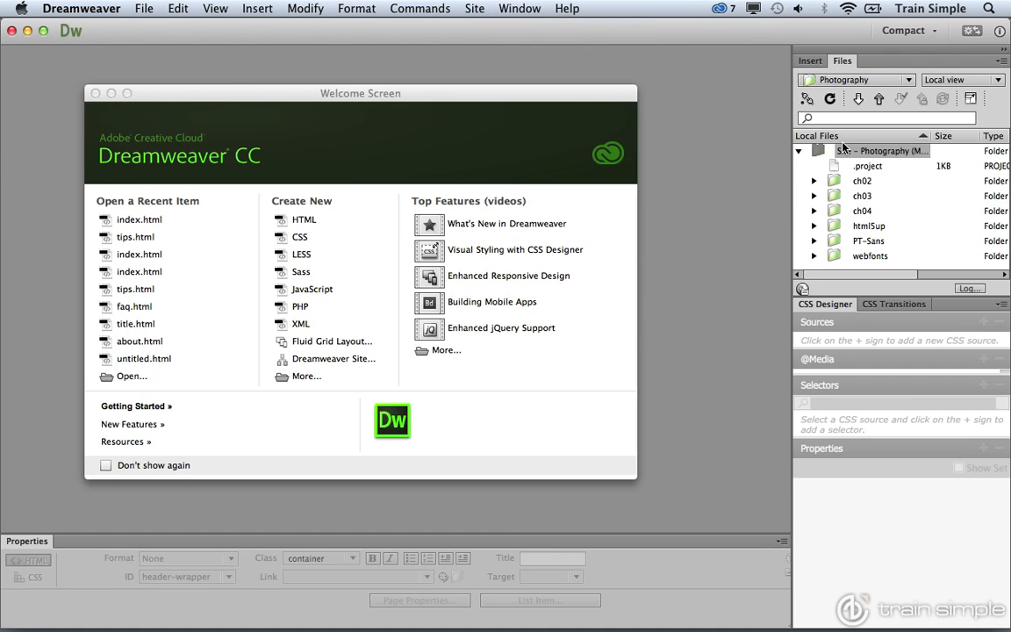
left_click(815, 195)
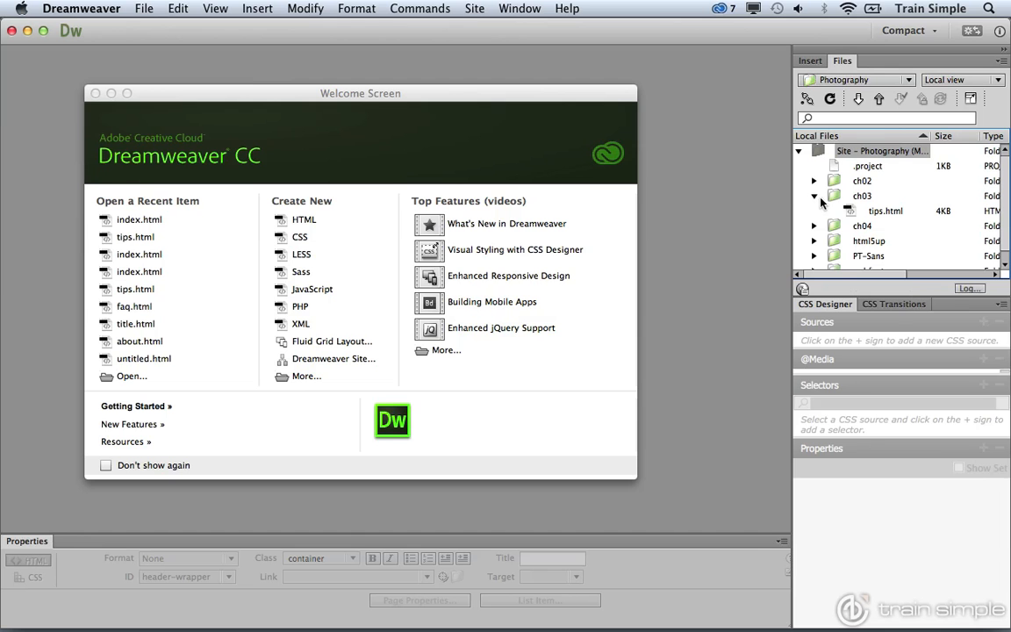
double_click(851, 213)
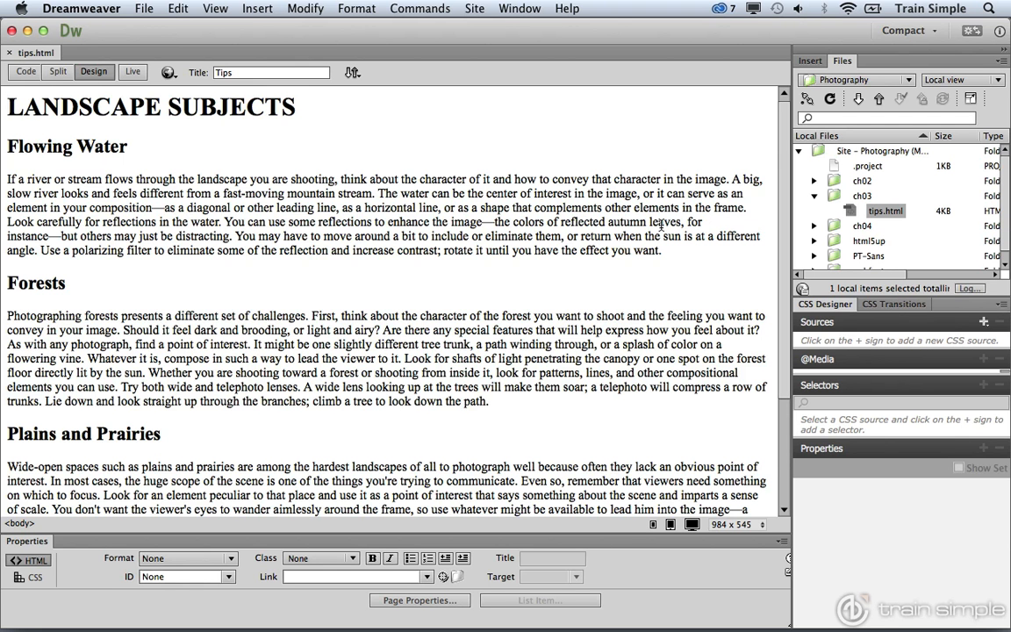
right_click(843, 63)
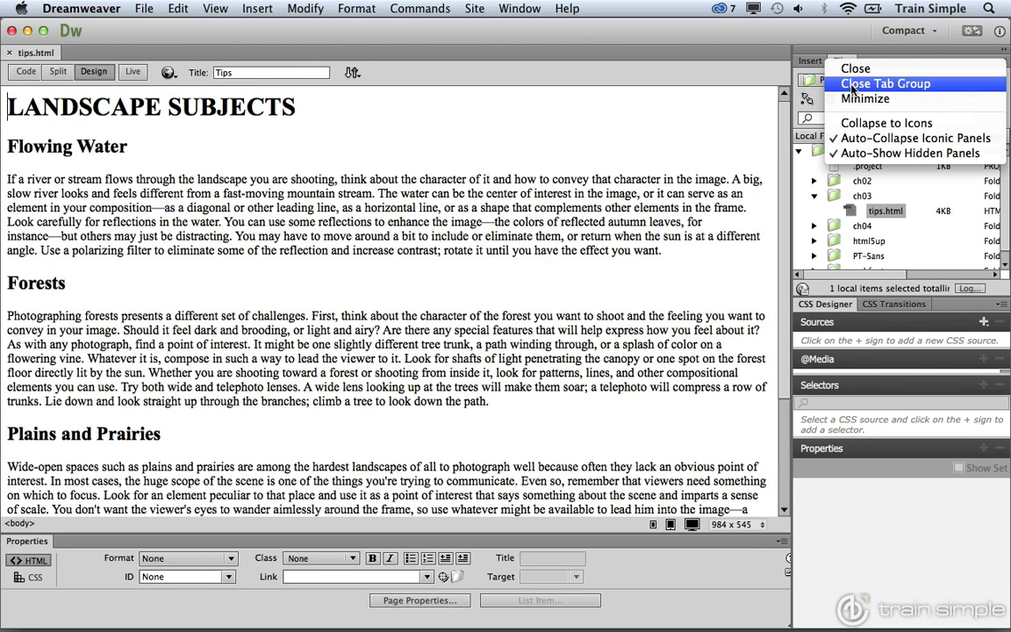
left_click(852, 85)
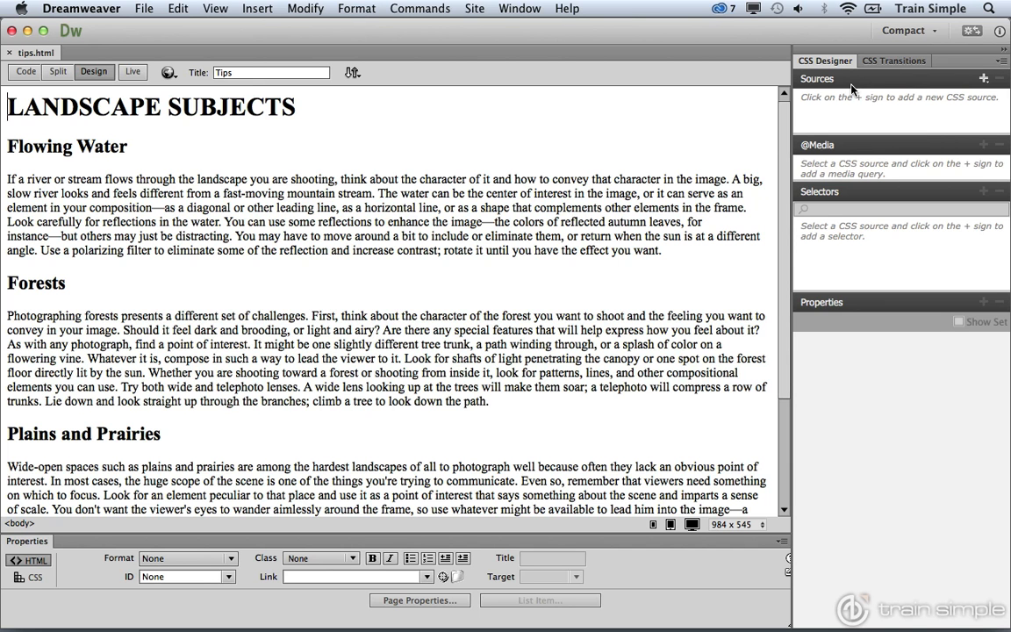
left_click(984, 80)
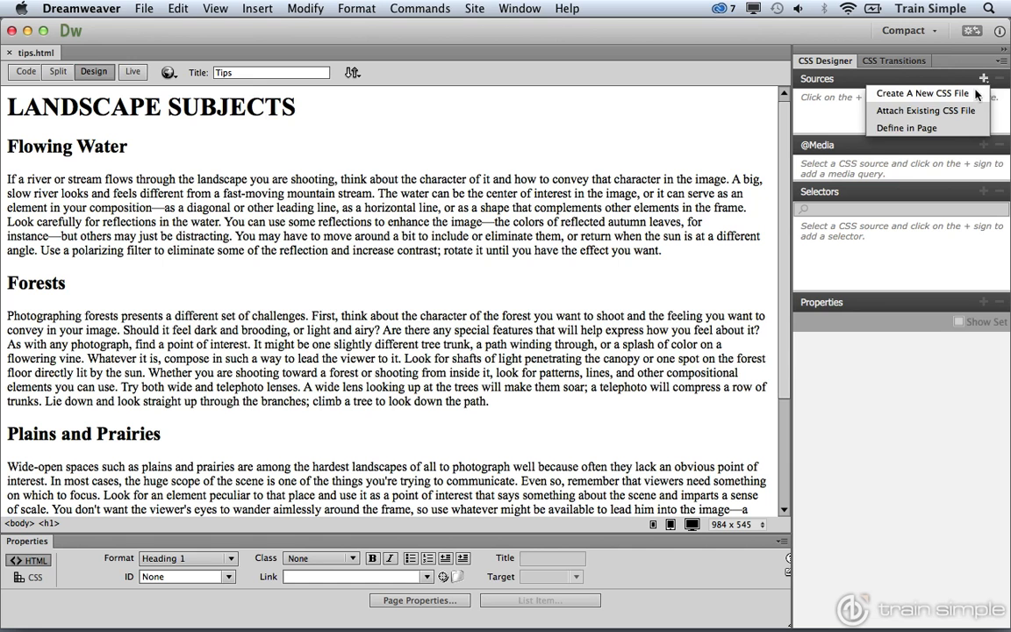
left_click(930, 131)
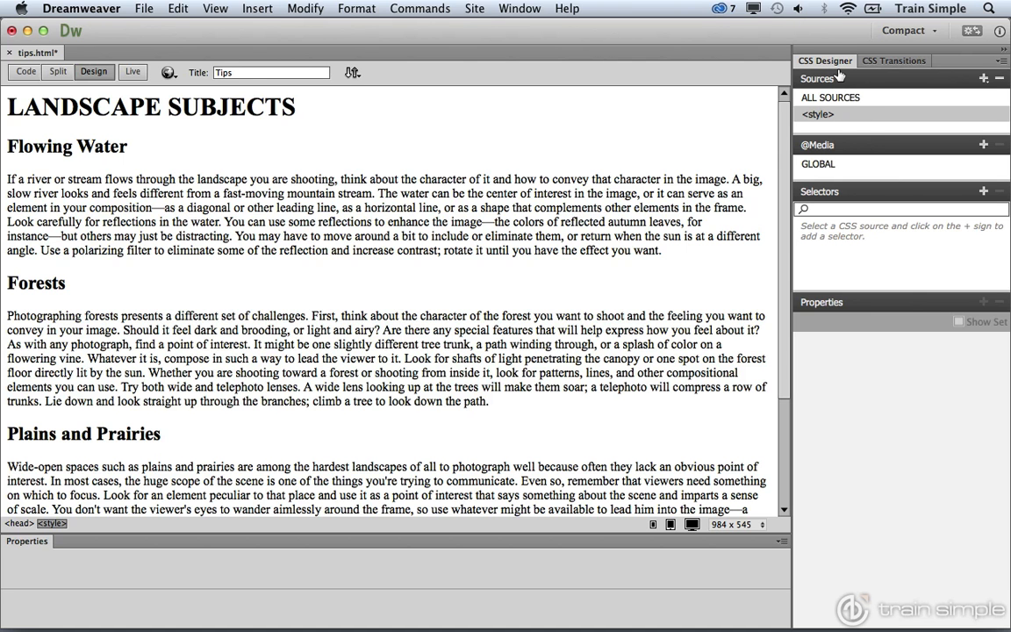
left_click(847, 144)
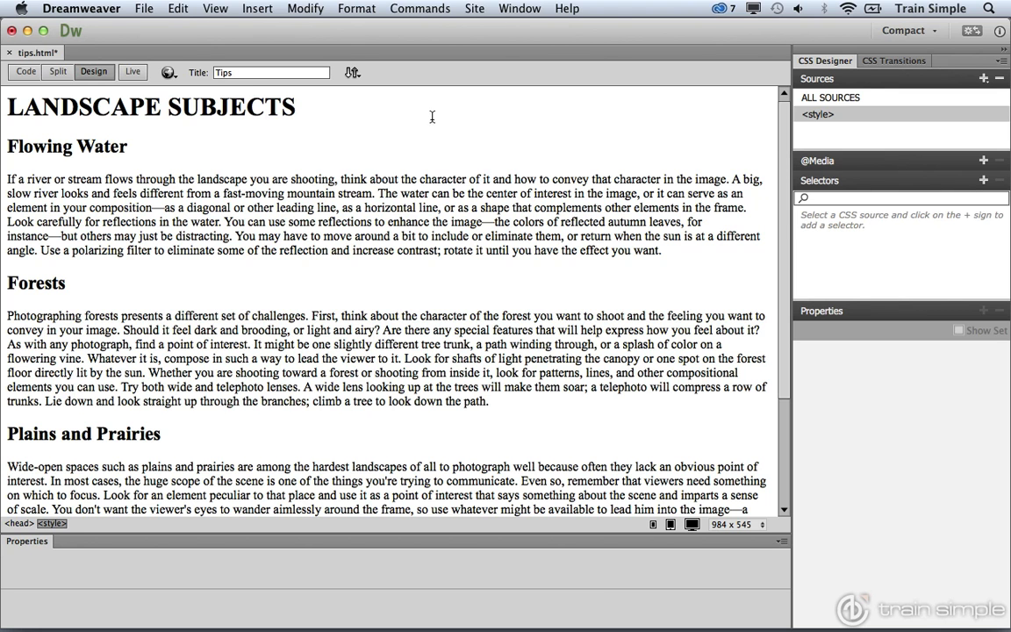
Step: Select the LANDSCAPE SUBJECTS heading and add an h1 selector to the <style> source
left_click_drag(310, 103, 7, 101)
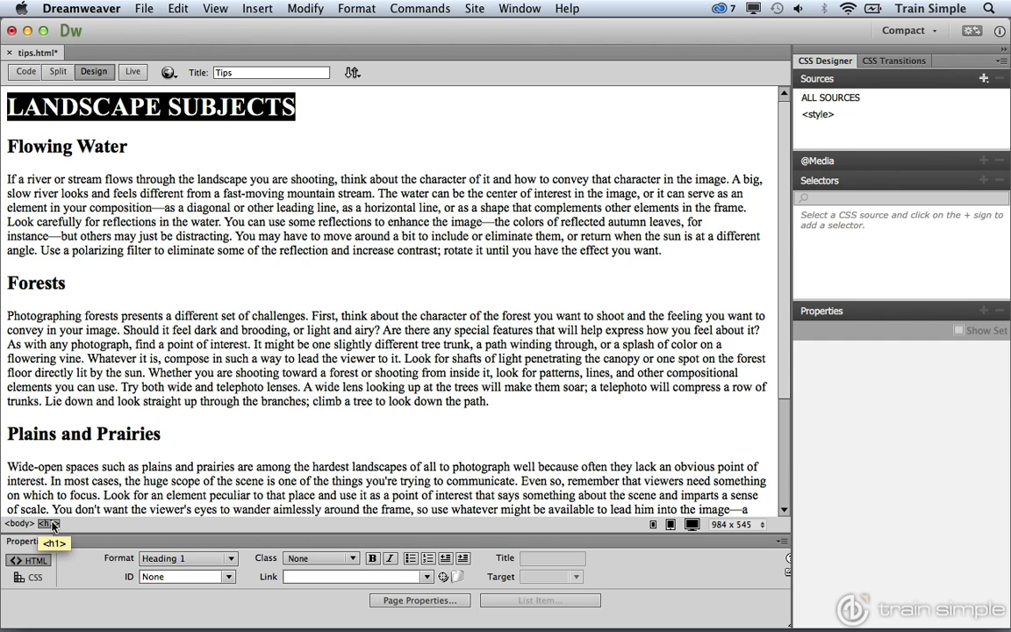
left_click(200, 114)
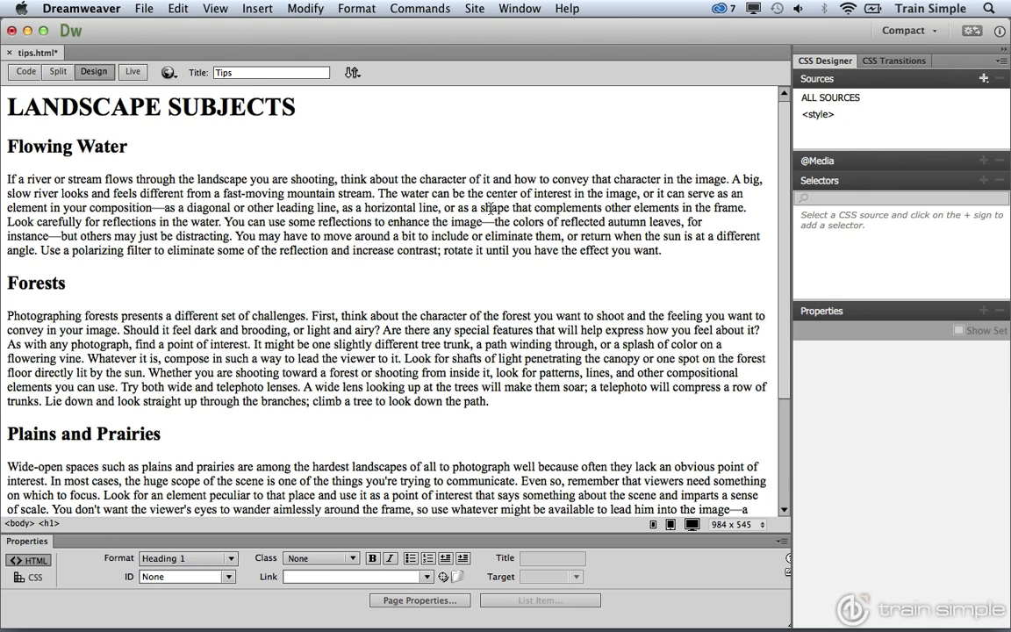
left_click_drag(302, 107, 13, 107)
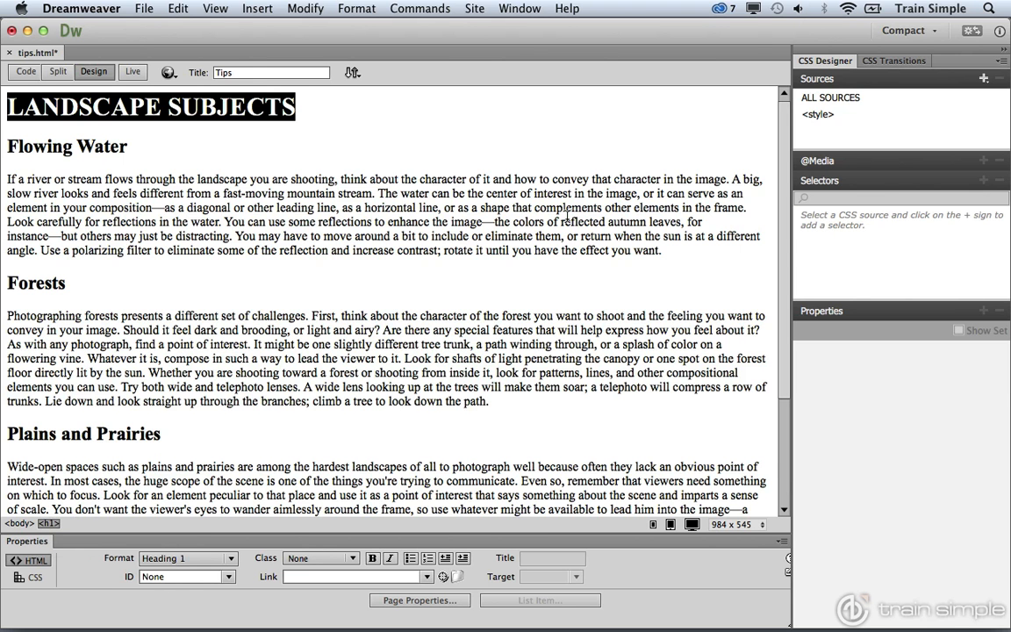
left_click(807, 114)
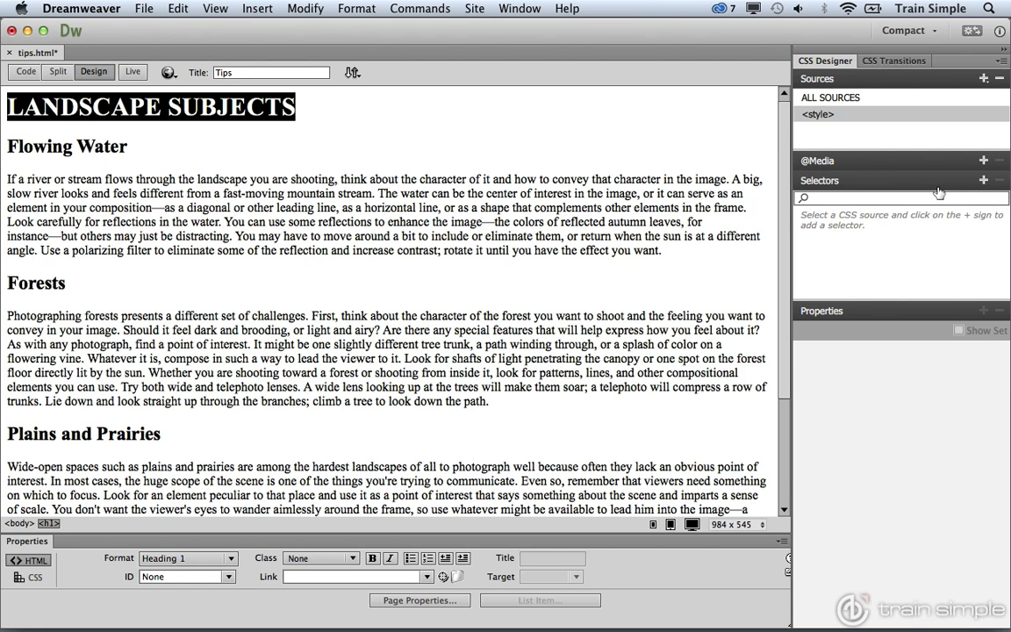
left_click(984, 181)
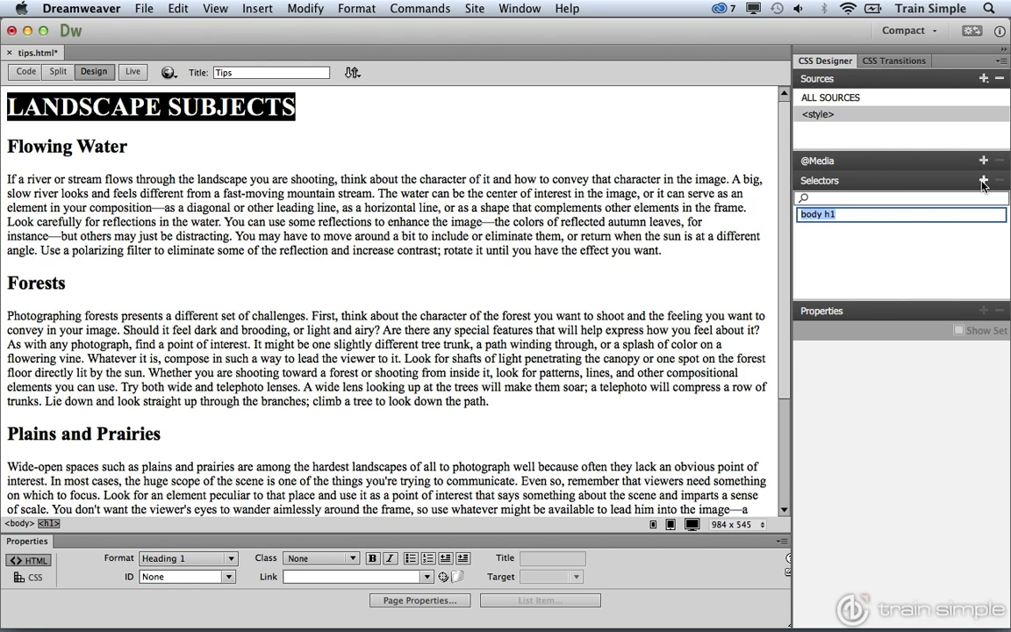
left_click(822, 214)
key("BackSpace")
key("Delete")
key("Return")
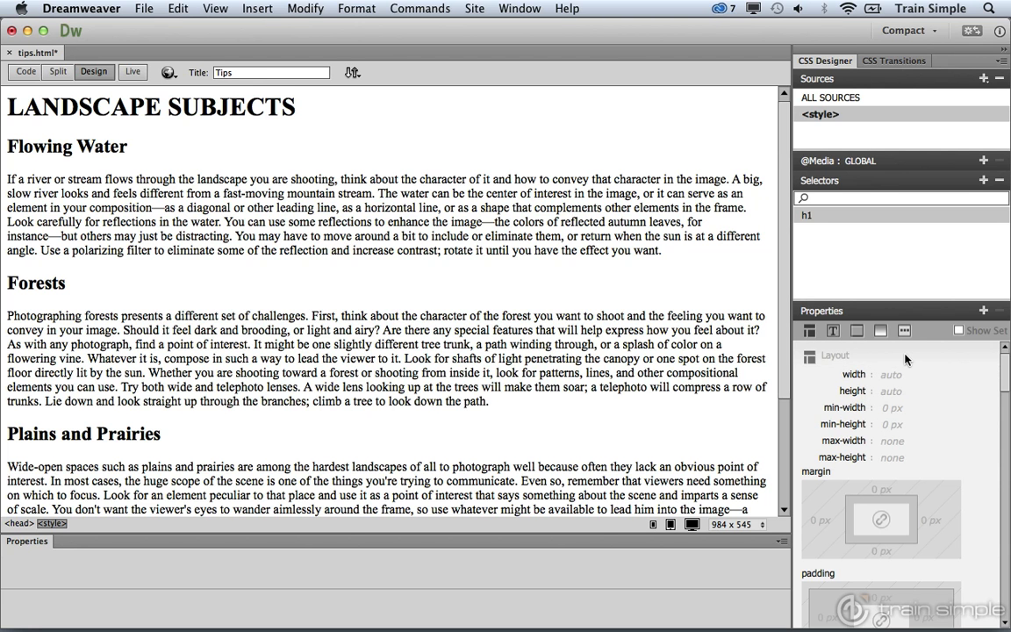
Step: Set the h1 text color to #000099 and its font-family to the Lucida Grande, Lucida Sans Unicode sans-serif stack
left_click(833, 333)
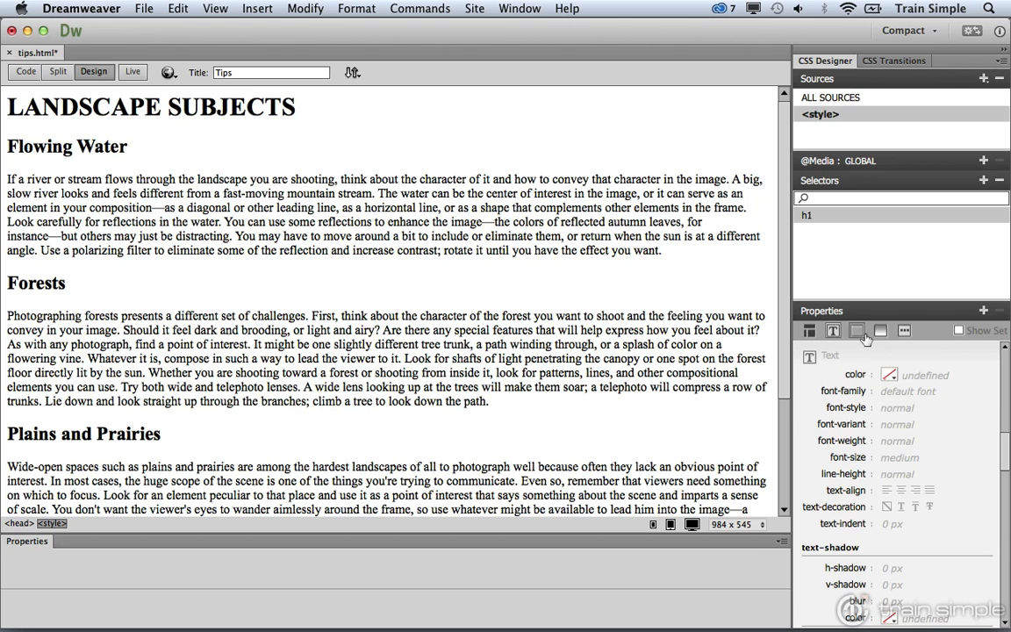
left_click(889, 375)
left_click(873, 412)
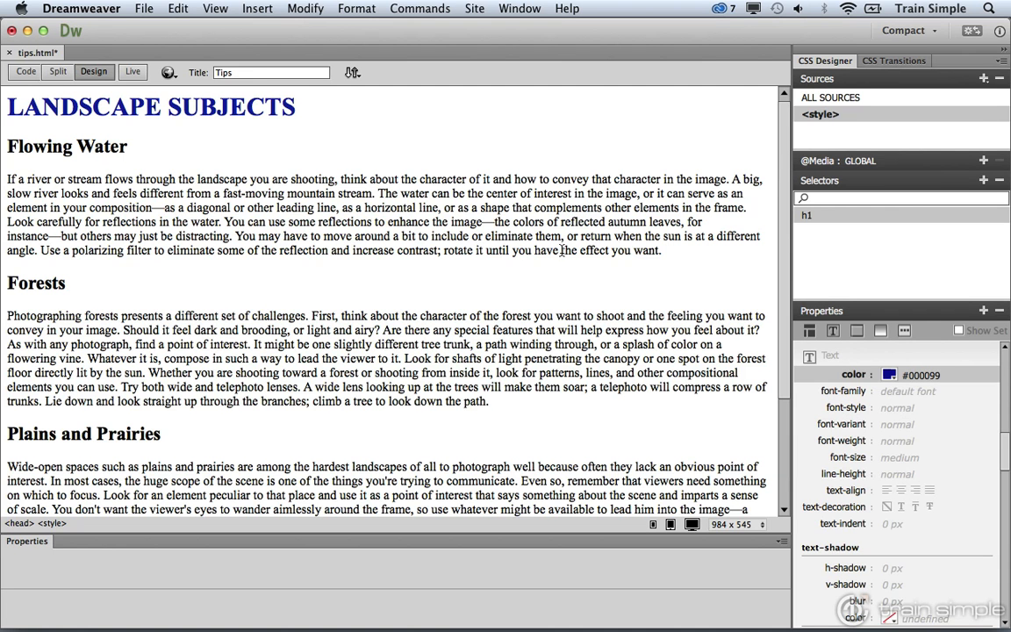
left_click(902, 391)
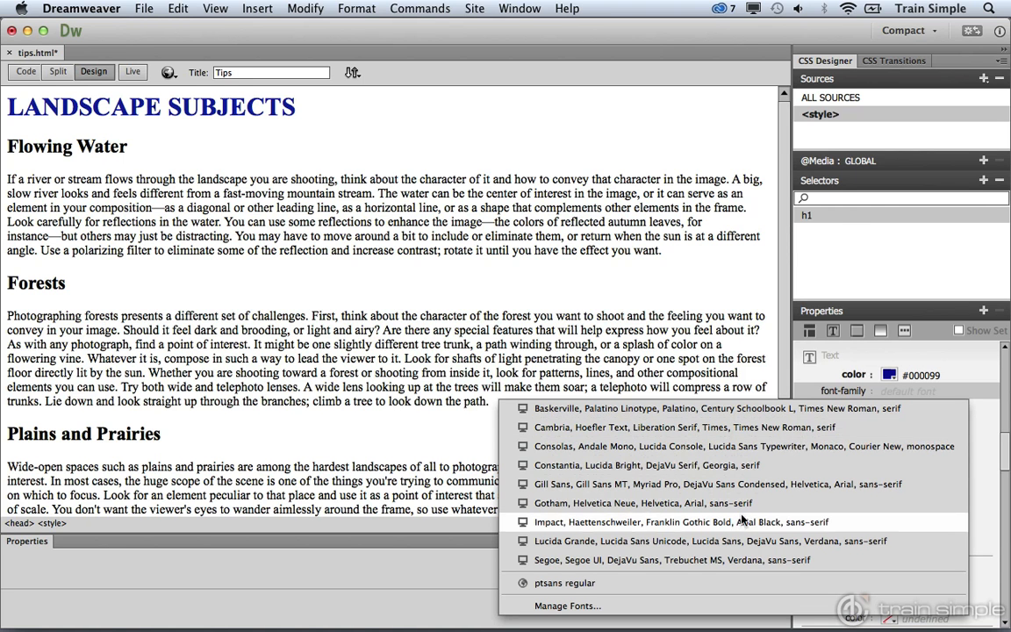
left_click(733, 540)
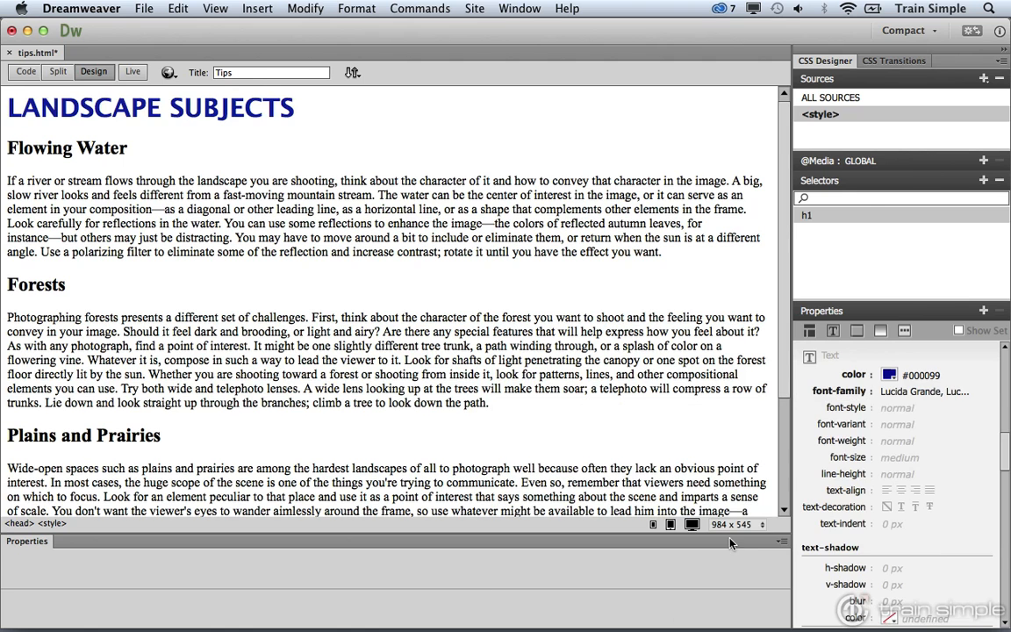
Step: Set the h1 font-style to normal and the font-variant to small-caps
left_click(911, 409)
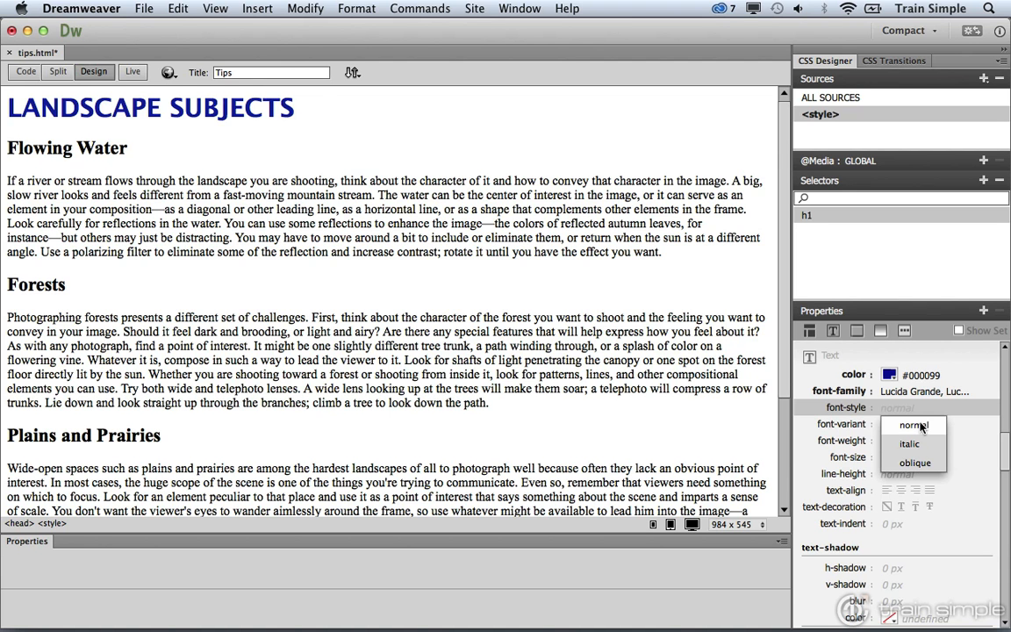
left_click(918, 427)
left_click(909, 425)
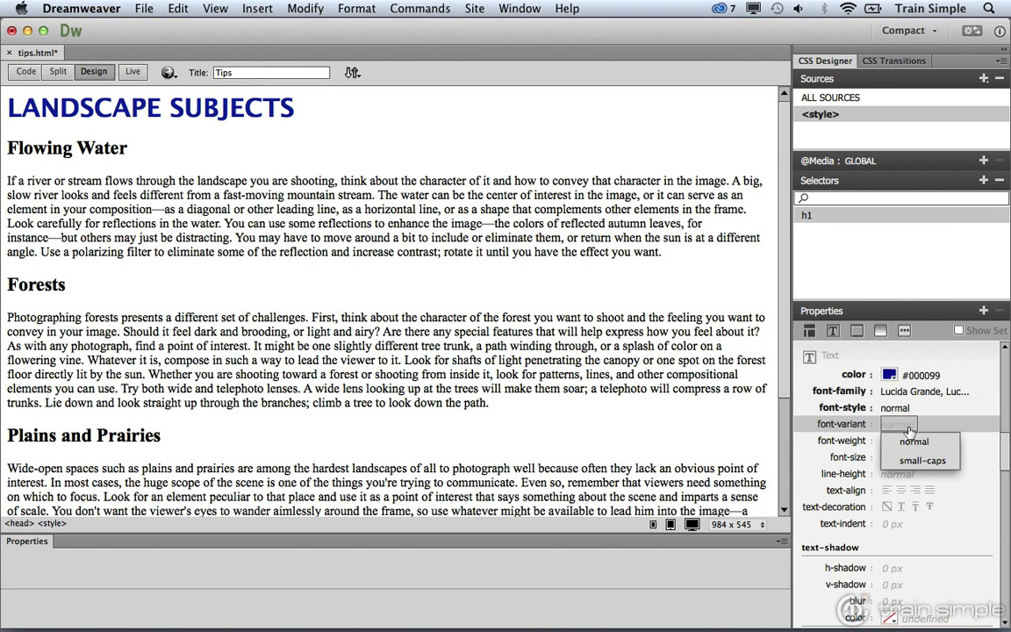
left_click(912, 460)
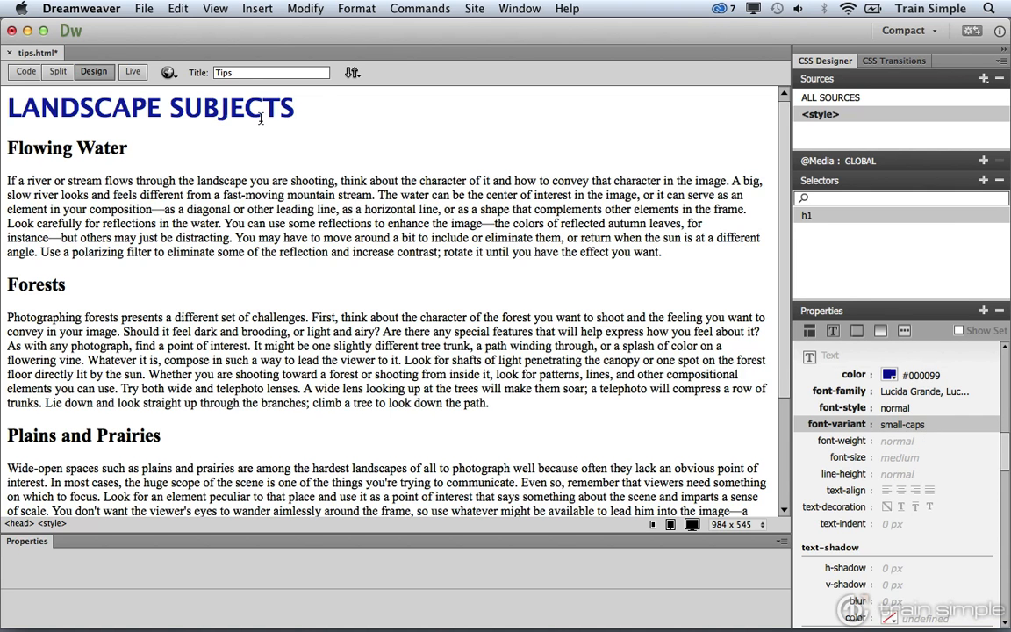
Step: Switch the h1 font-variant to normal and remove both the font-variant and font-style properties
left_click(930, 427)
left_click(922, 441)
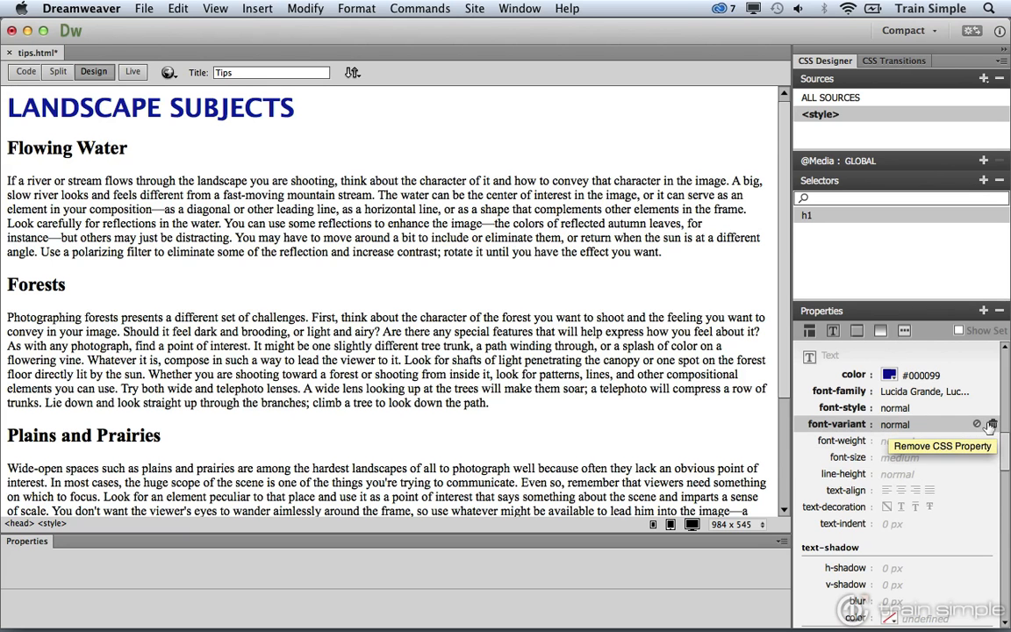
left_click(992, 425)
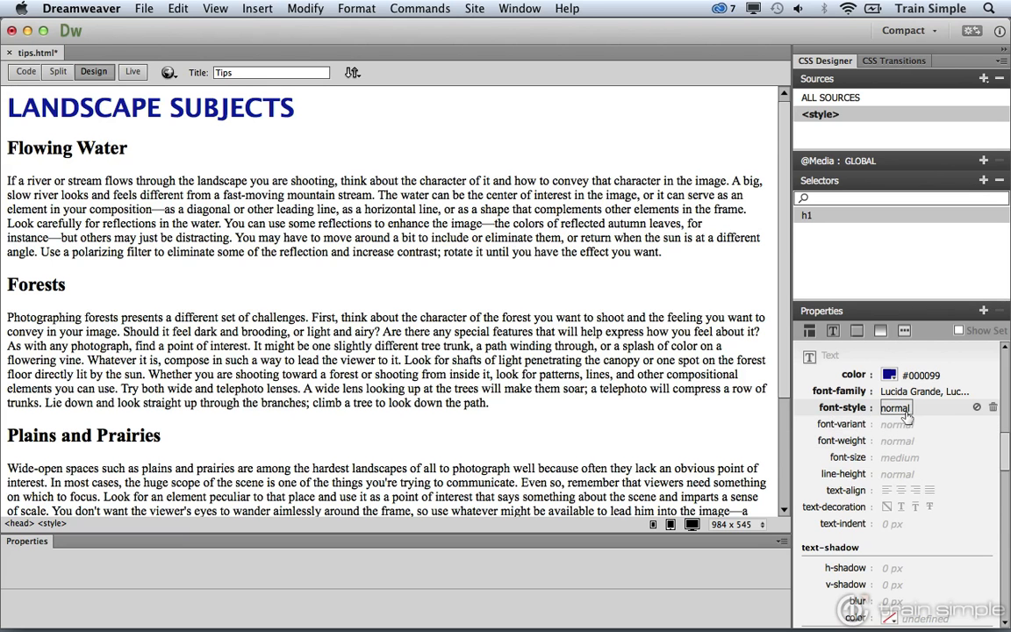
left_click(992, 408)
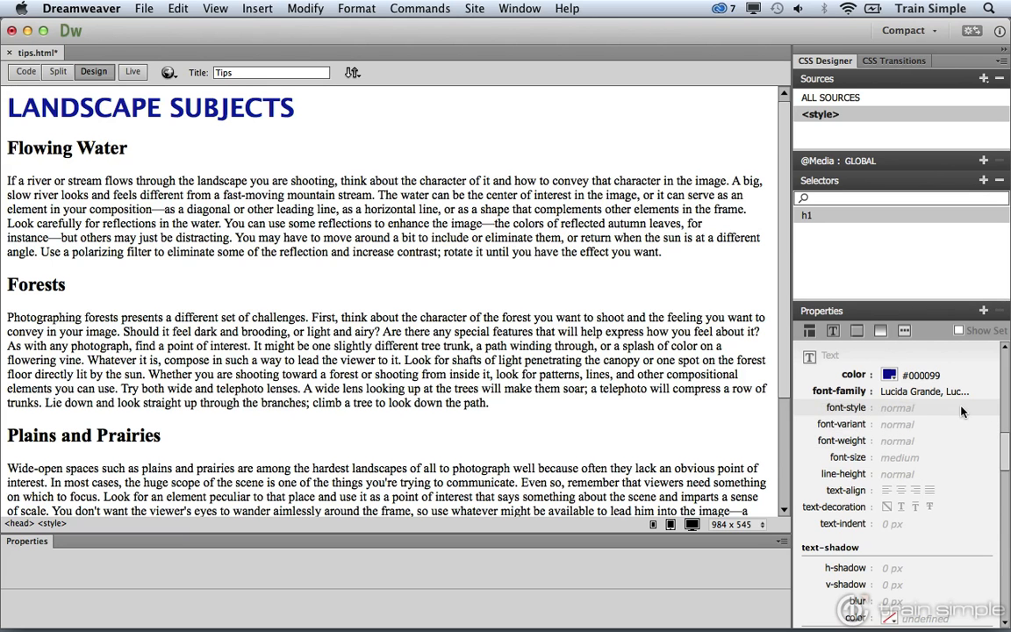
Step: Review the font-weight choices and the remaining text properties available for the h1 selector
left_click(911, 418)
left_click(913, 444)
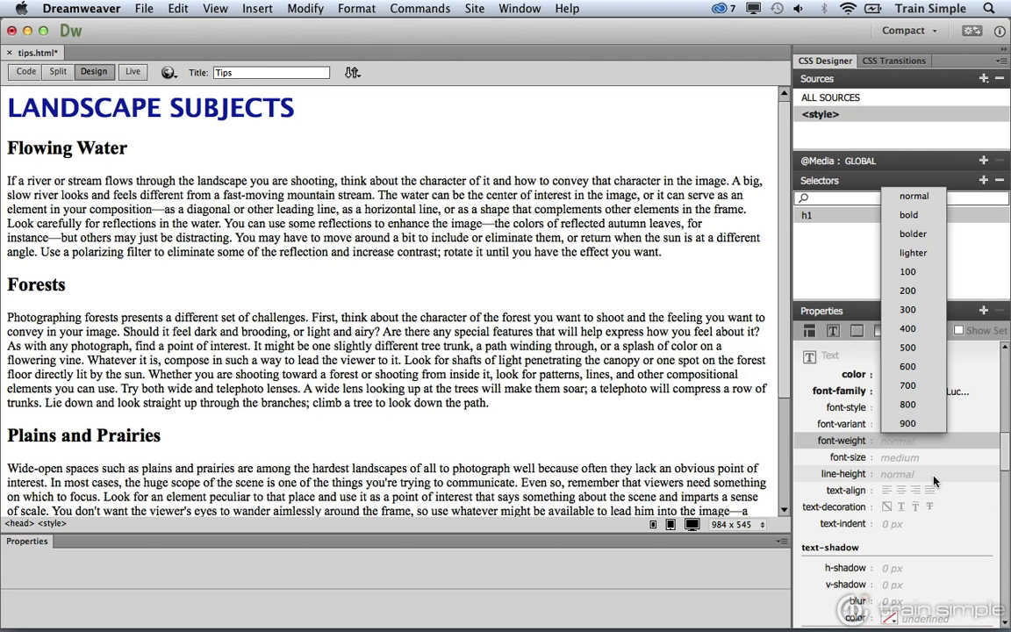
left_click(934, 480)
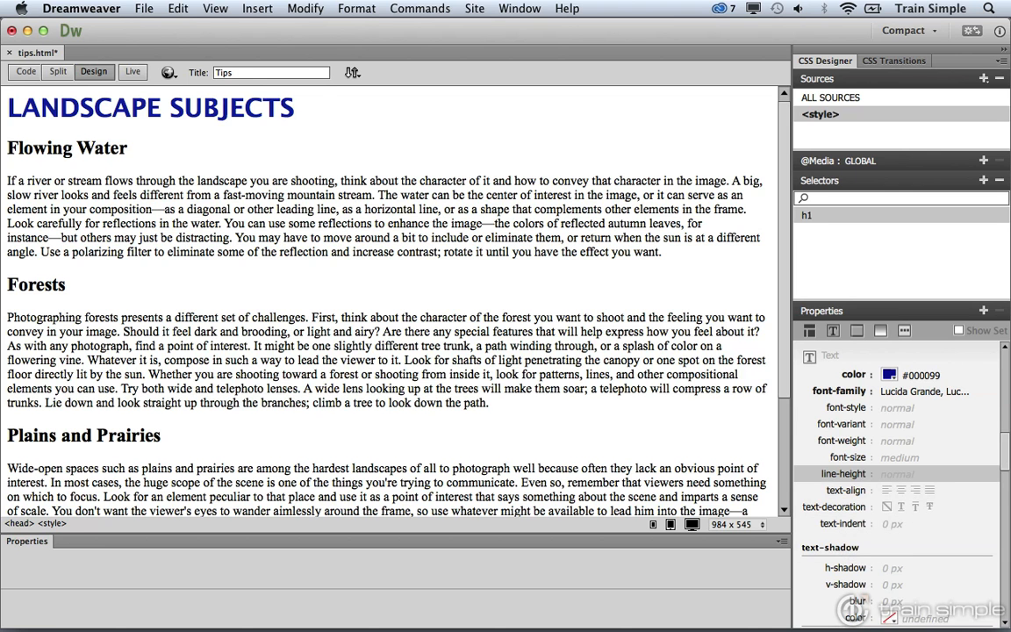
scroll(960, 489, "down", 4)
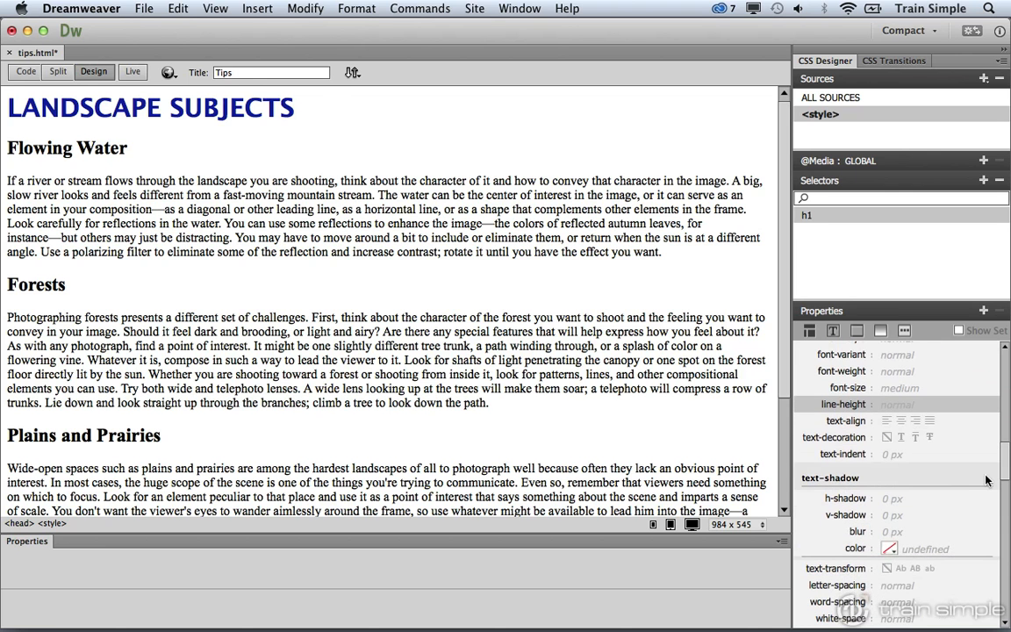
scroll(957, 483, "down", 6)
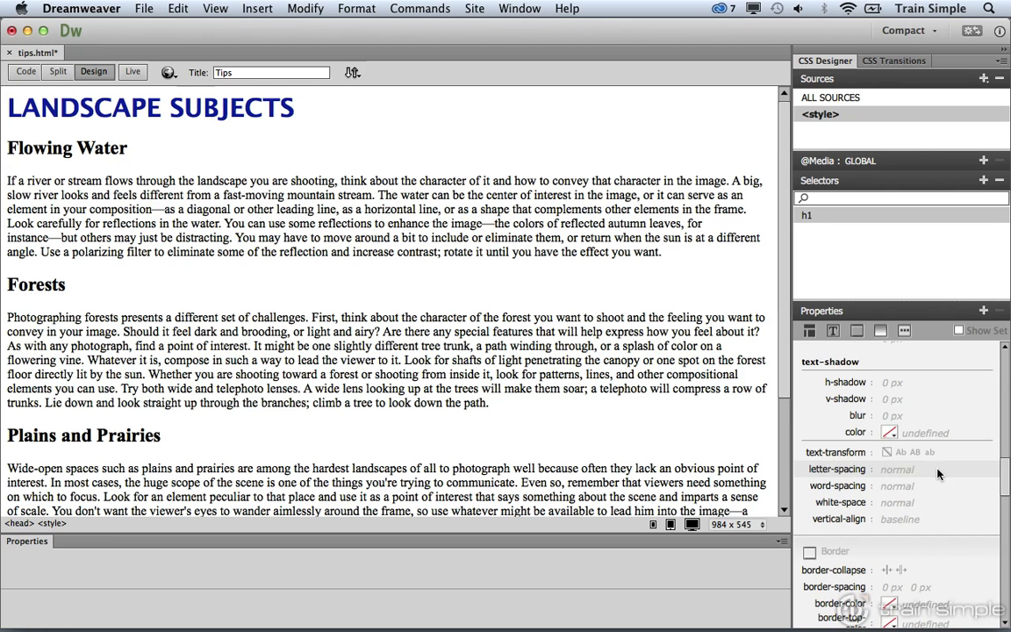